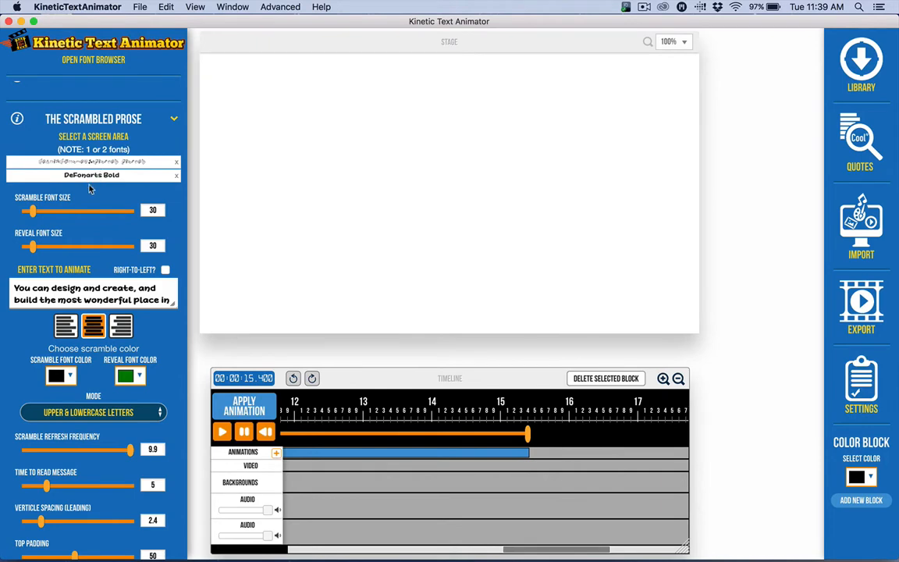
- Play the Scrambled Prose animation from the start, pause it on the revealed quote, and apply it again
{"action": "left_click", "coordinate": [267, 433]}
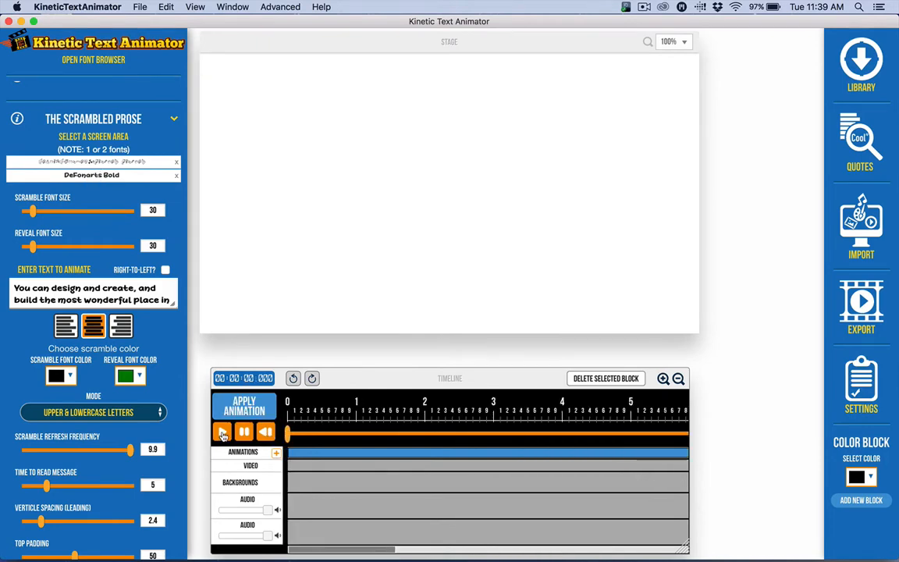
{"action": "left_click", "coordinate": [222, 433]}
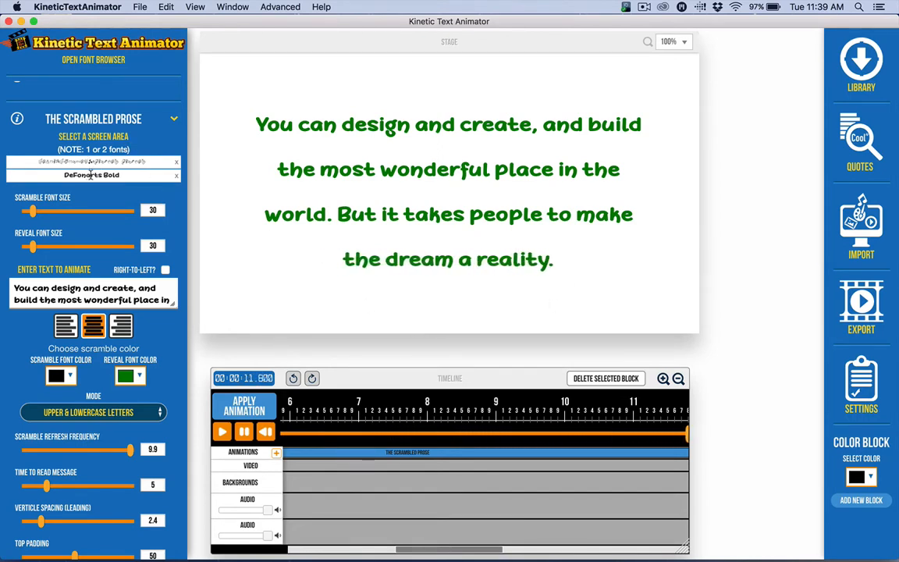
{"action": "left_click", "coordinate": [245, 434]}
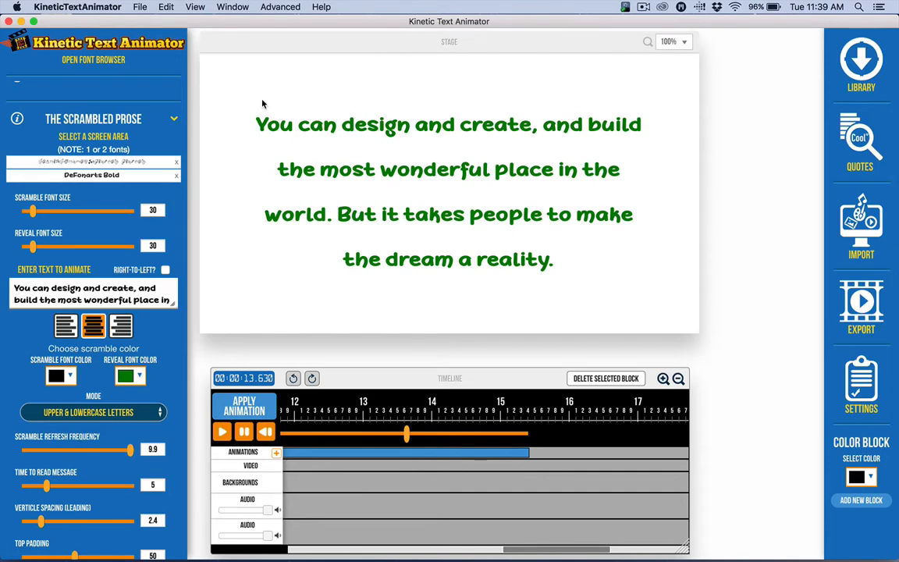
{"action": "left_click", "coordinate": [244, 405]}
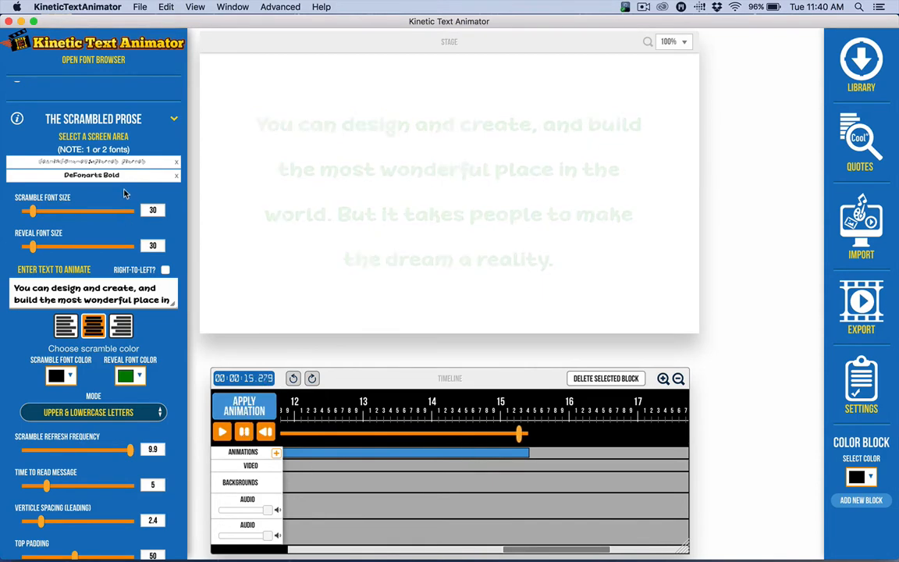
- Enable right-to-left for the Scrambled Prose text and apply the animation
{"action": "scroll", "coordinate": [121, 195], "scroll_direction": "up", "scroll_amount": 2}
{"action": "scroll", "coordinate": [125, 193], "scroll_direction": "up", "scroll_amount": 1}
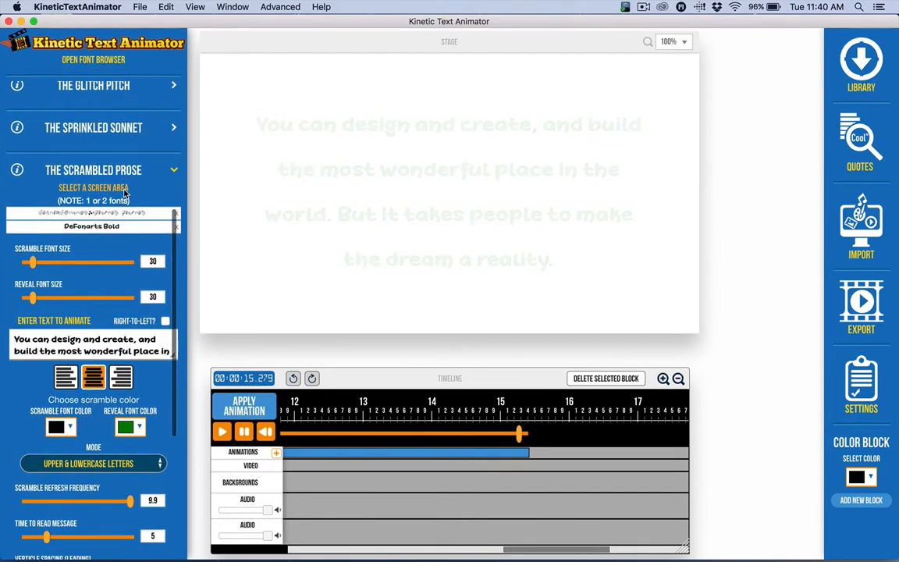
{"action": "left_click", "coordinate": [166, 322]}
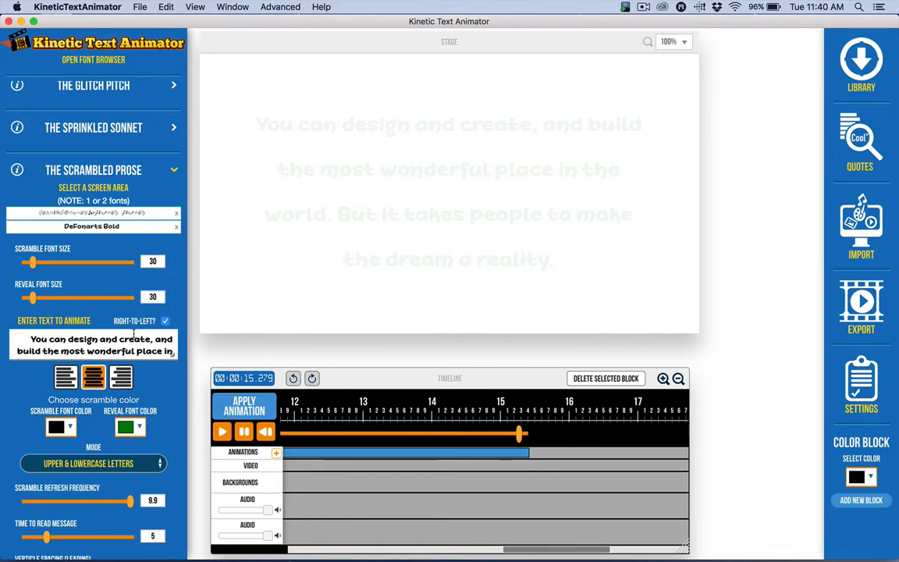
{"action": "left_click", "coordinate": [237, 416]}
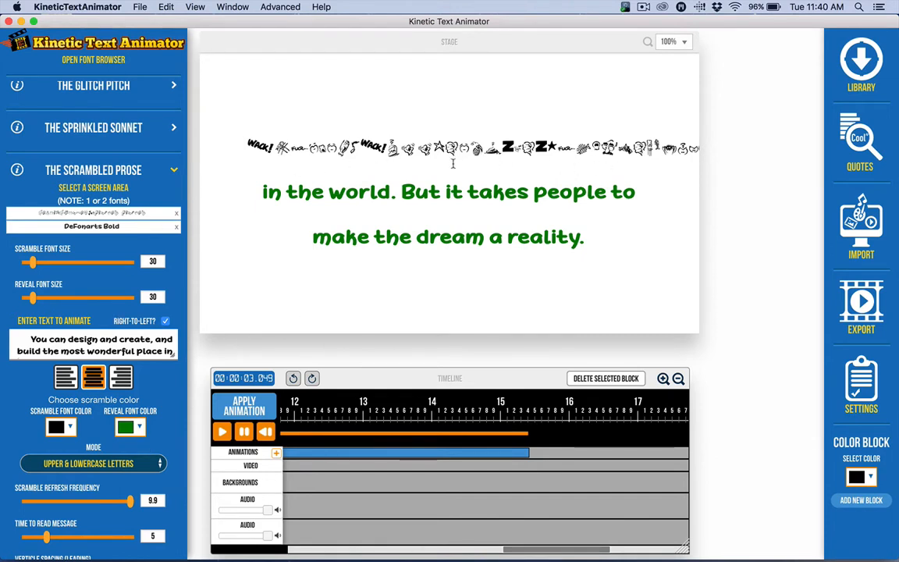
- Enlarge the text entry box to show the whole quote, disable right-to-left and apply the animation
{"action": "scroll", "coordinate": [121, 399], "scroll_direction": "down", "scroll_amount": 5}
{"action": "scroll", "coordinate": [113, 366], "scroll_direction": "up", "scroll_amount": 4}
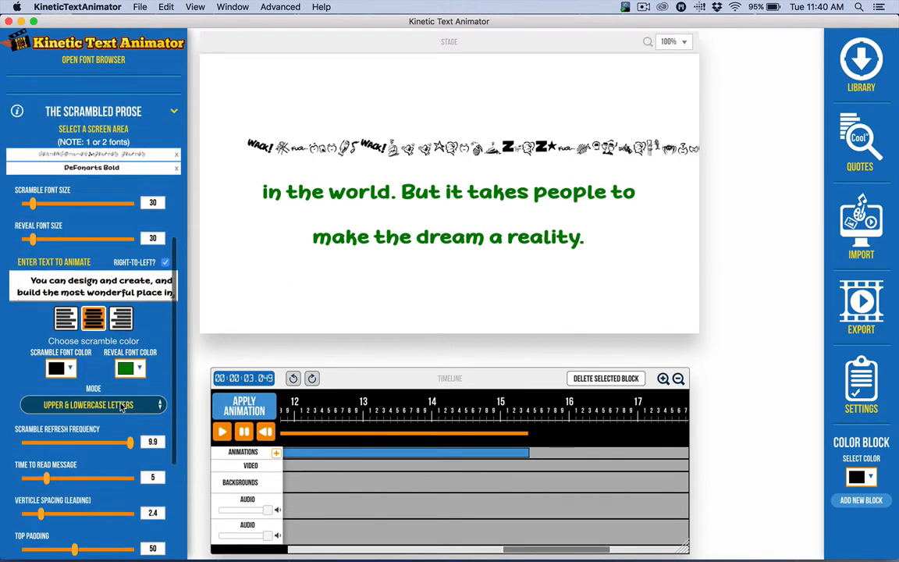
{"action": "scroll", "coordinate": [61, 223], "scroll_direction": "down", "scroll_amount": 3}
{"action": "scroll", "coordinate": [51, 232], "scroll_direction": "down", "scroll_amount": 2}
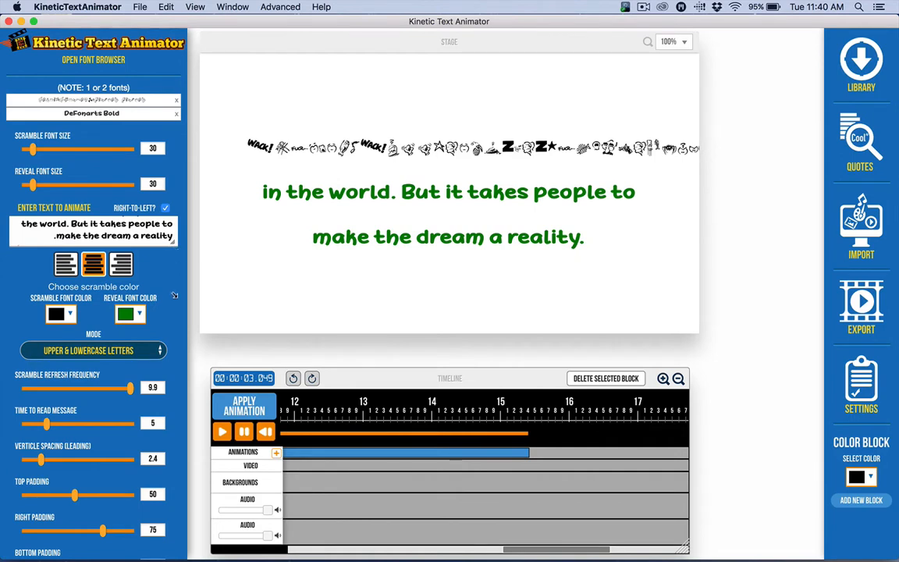
{"action": "left_click_drag", "start_coordinate": [175, 295], "coordinate": [174, 319]}
{"action": "left_click", "coordinate": [165, 209]}
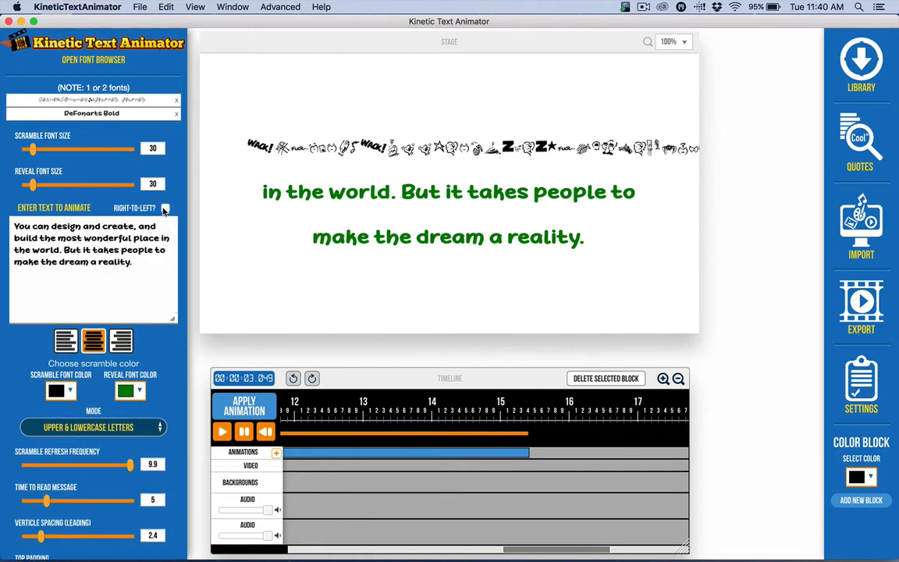
{"action": "left_click", "coordinate": [244, 406]}
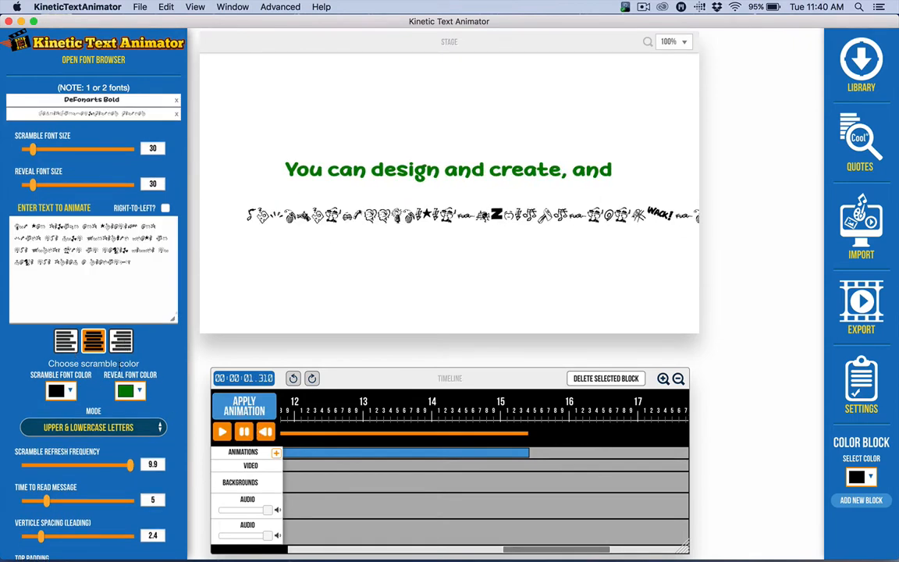
- Look through the scramble mode options, then set the scramble refresh frequency to 5.4 and apply the animation
{"action": "scroll", "coordinate": [94, 328], "scroll_direction": "down", "scroll_amount": 3}
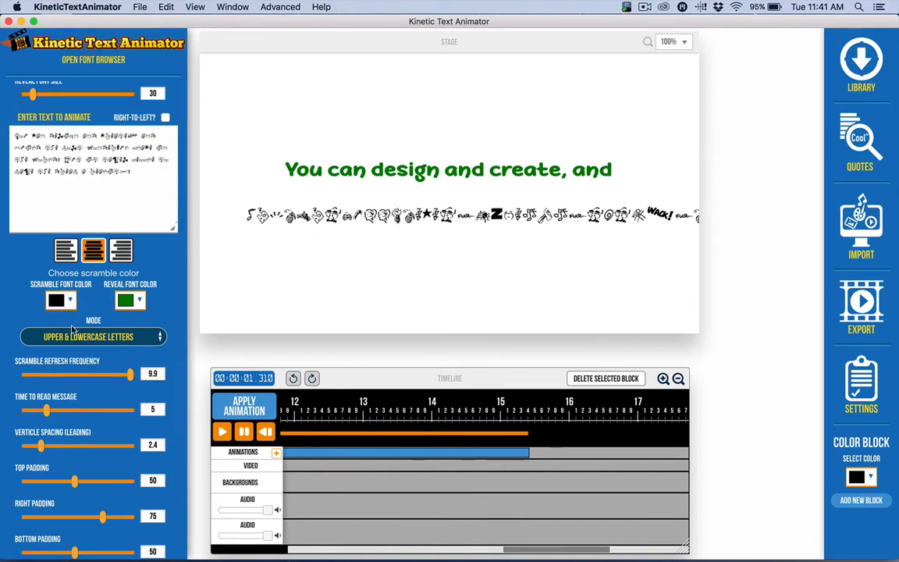
{"action": "scroll", "coordinate": [25, 330], "scroll_direction": "down", "scroll_amount": 5}
{"action": "left_click", "coordinate": [115, 240]}
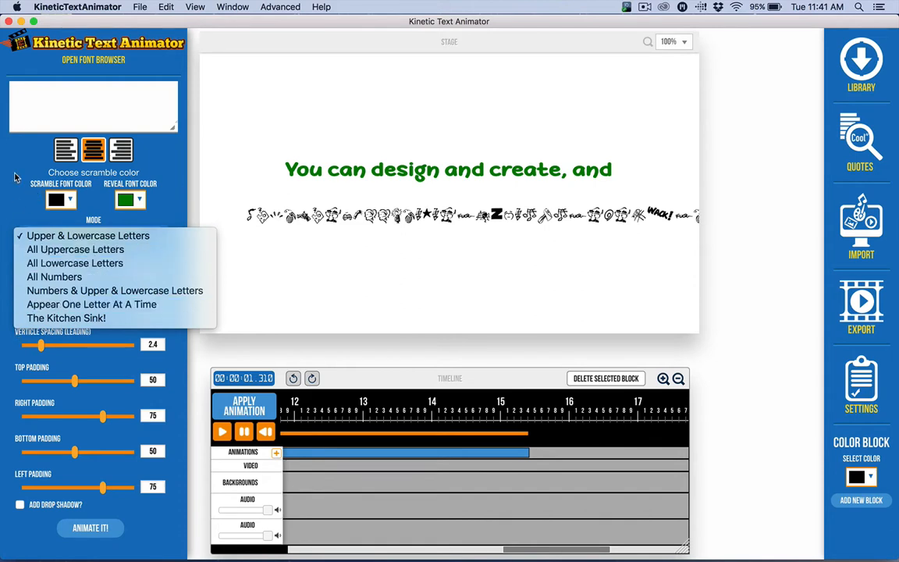
{"action": "left_click", "coordinate": [22, 202]}
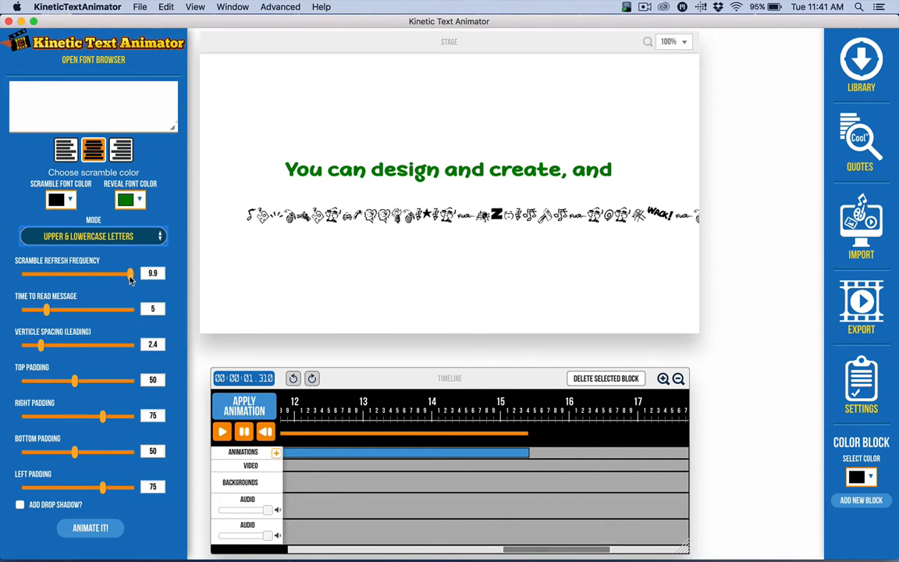
{"action": "left_click_drag", "start_coordinate": [130, 275], "coordinate": [77, 278]}
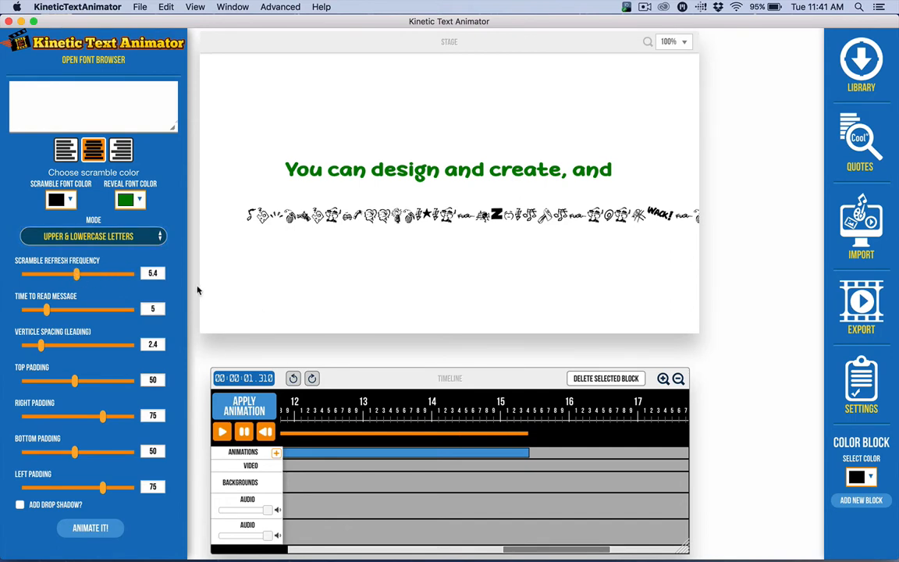
{"action": "left_click", "coordinate": [244, 408]}
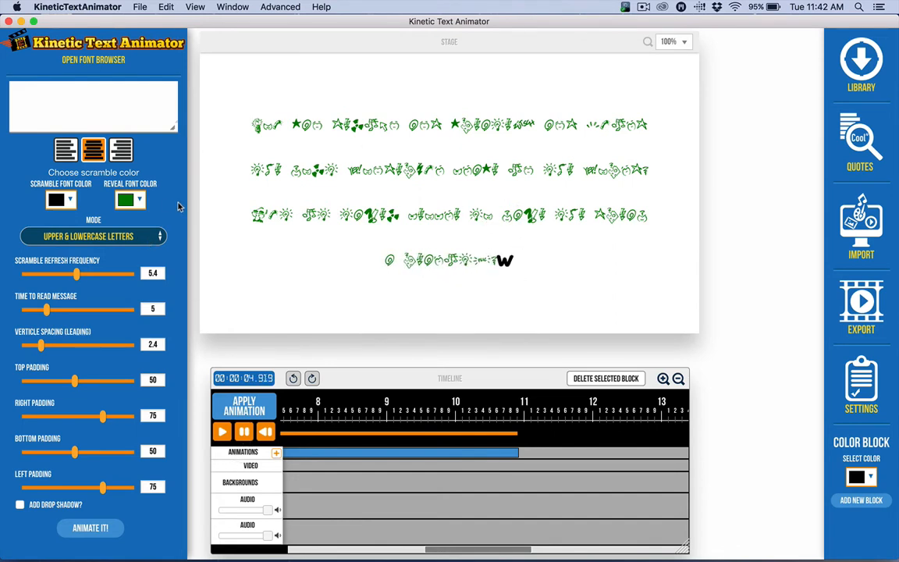
- Remove DeFonarts Bold from the Scrambled Prose fonts and add it back from the font browser as the second font
{"action": "scroll", "coordinate": [148, 179], "scroll_direction": "up", "scroll_amount": 10}
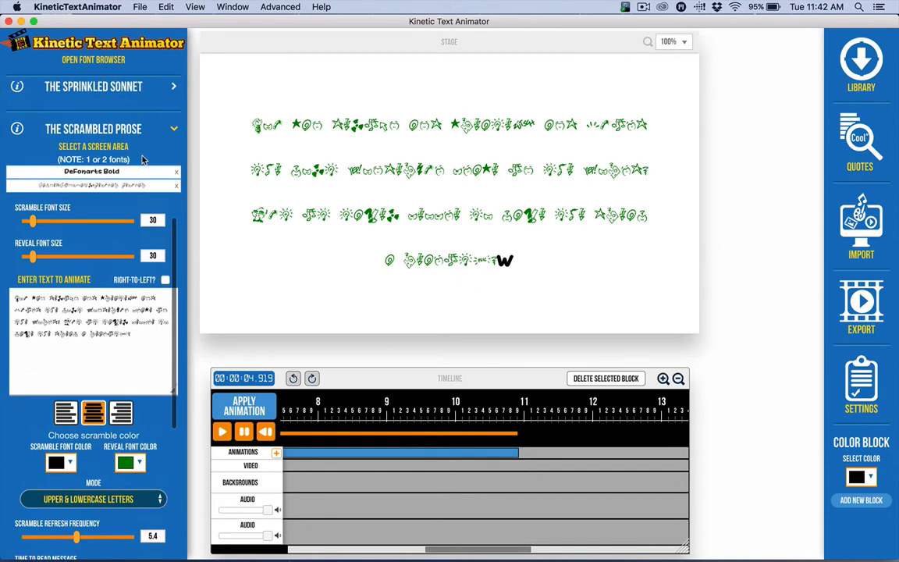
{"action": "scroll", "coordinate": [142, 159], "scroll_direction": "up", "scroll_amount": 5}
{"action": "scroll", "coordinate": [142, 202], "scroll_direction": "down", "scroll_amount": 5}
{"action": "scroll", "coordinate": [142, 255], "scroll_direction": "up", "scroll_amount": 3}
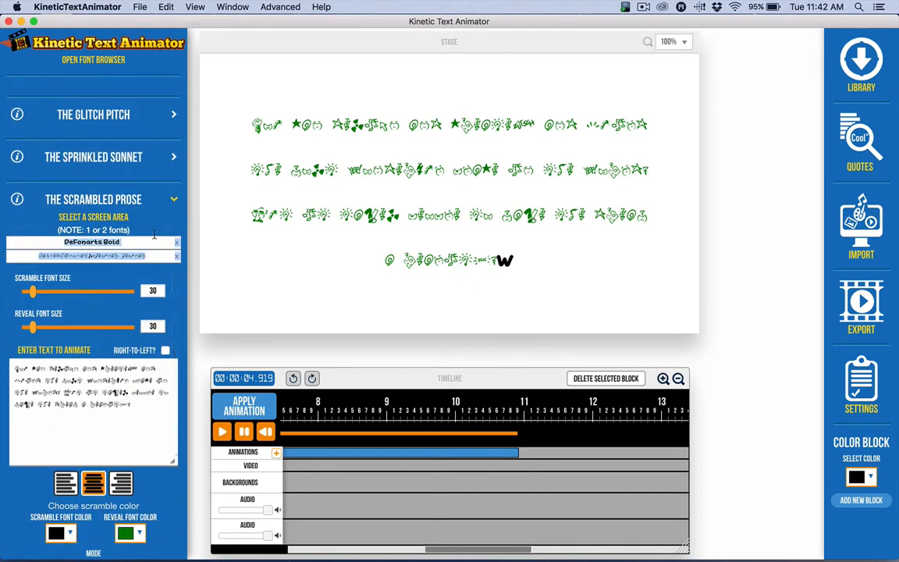
{"action": "left_click", "coordinate": [176, 243]}
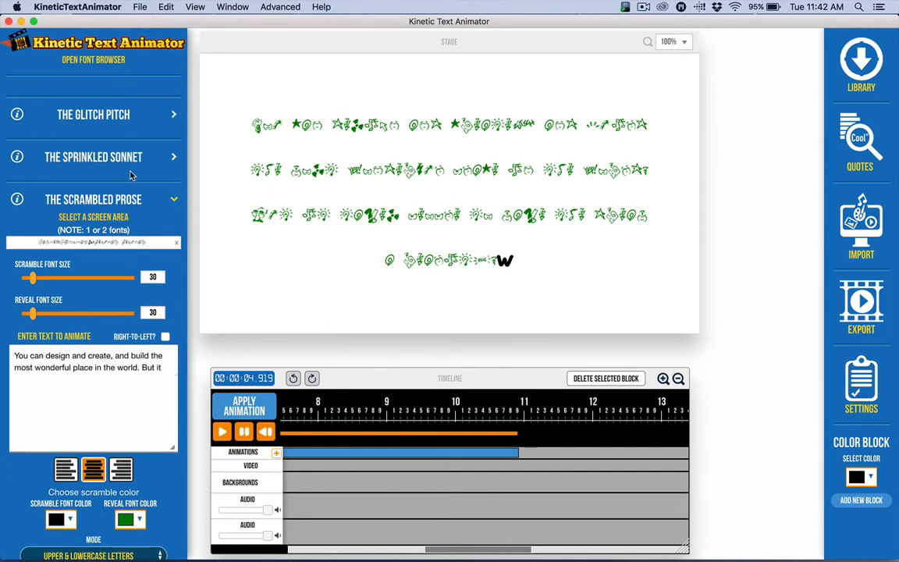
{"action": "left_click", "coordinate": [94, 60]}
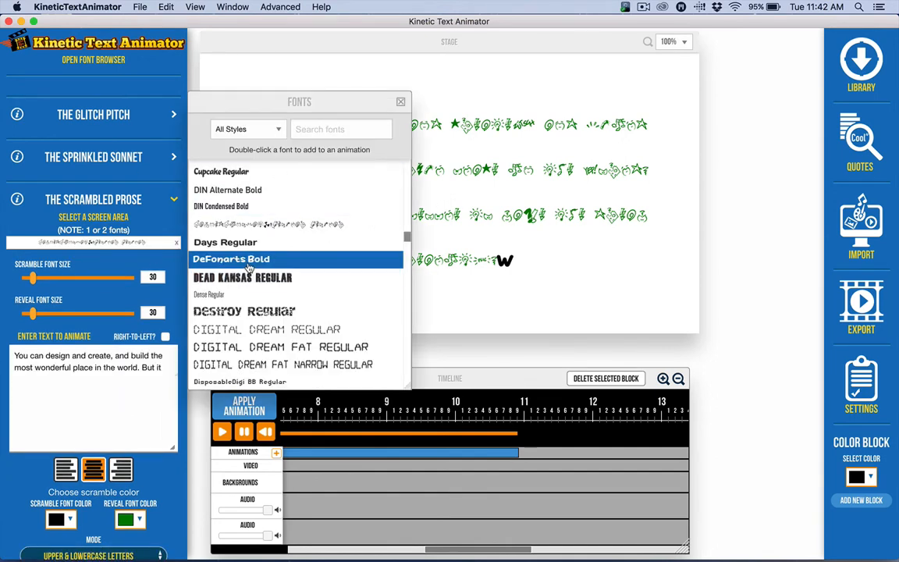
{"action": "double_click", "coordinate": [248, 267]}
{"action": "left_click", "coordinate": [400, 102]}
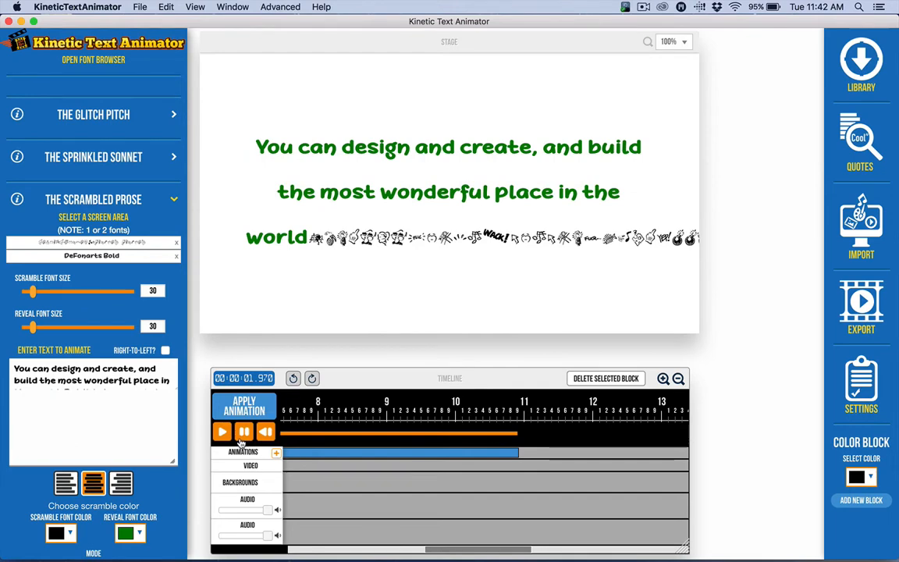
- Review the available letter and number options in the scramble mode list
{"action": "scroll", "coordinate": [95, 380], "scroll_direction": "down", "scroll_amount": 5}
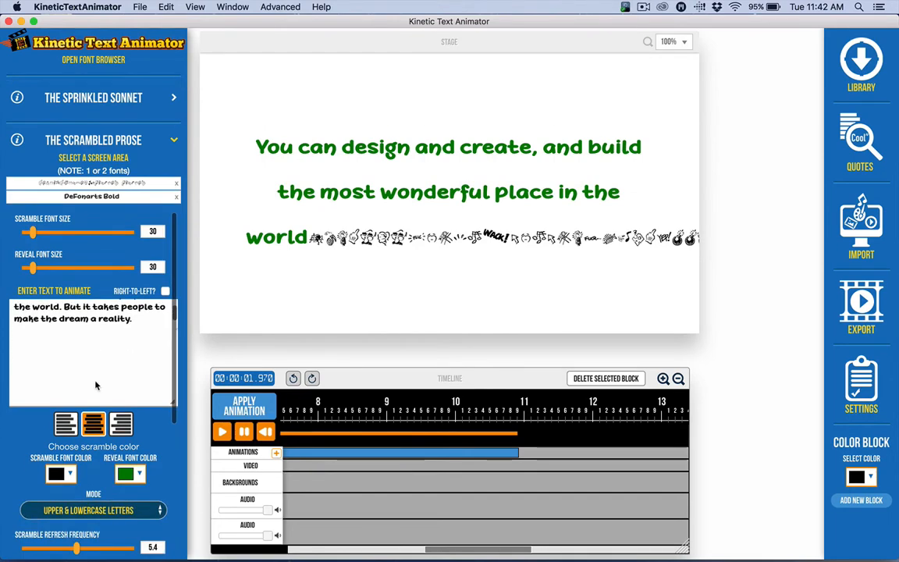
{"action": "scroll", "coordinate": [85, 341], "scroll_direction": "down", "scroll_amount": 4}
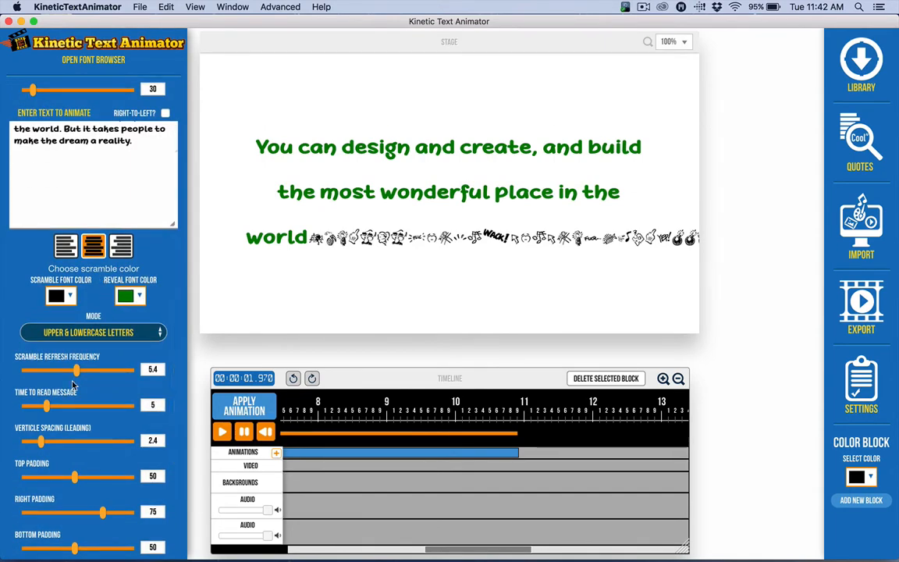
{"action": "scroll", "coordinate": [73, 383], "scroll_direction": "down", "scroll_amount": 2}
{"action": "left_click", "coordinate": [70, 290]}
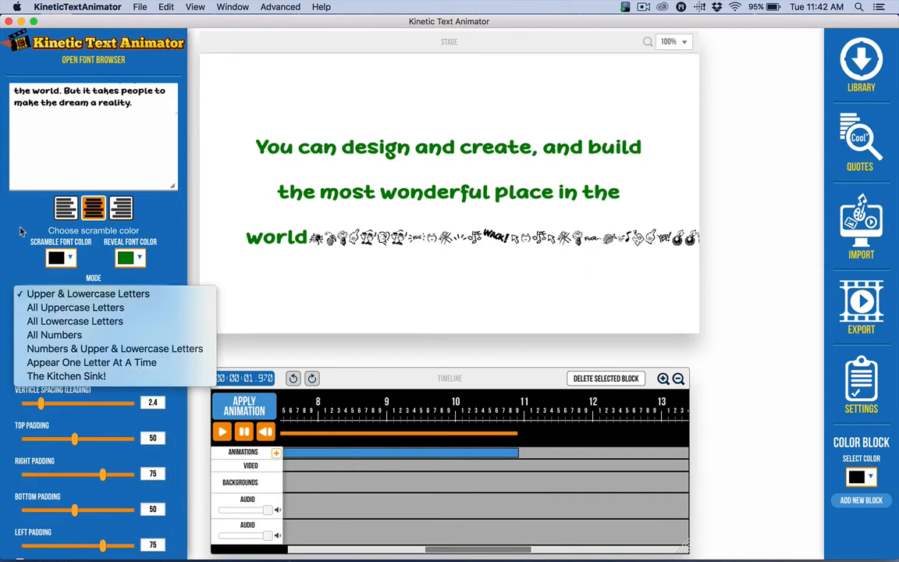
{"action": "left_click", "coordinate": [21, 231]}
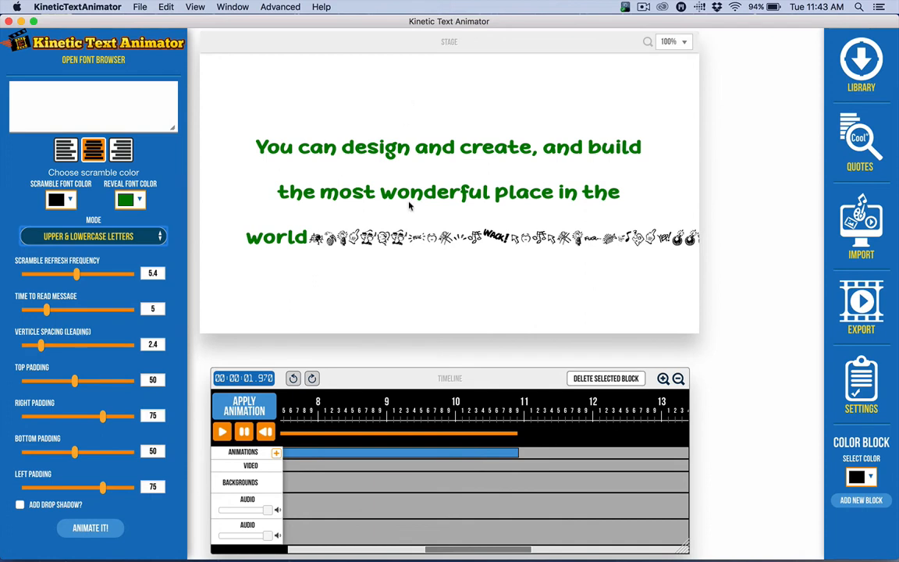
- Set the right padding to 99 and the left padding to 100, and apply the animation
{"action": "left_click", "coordinate": [428, 433]}
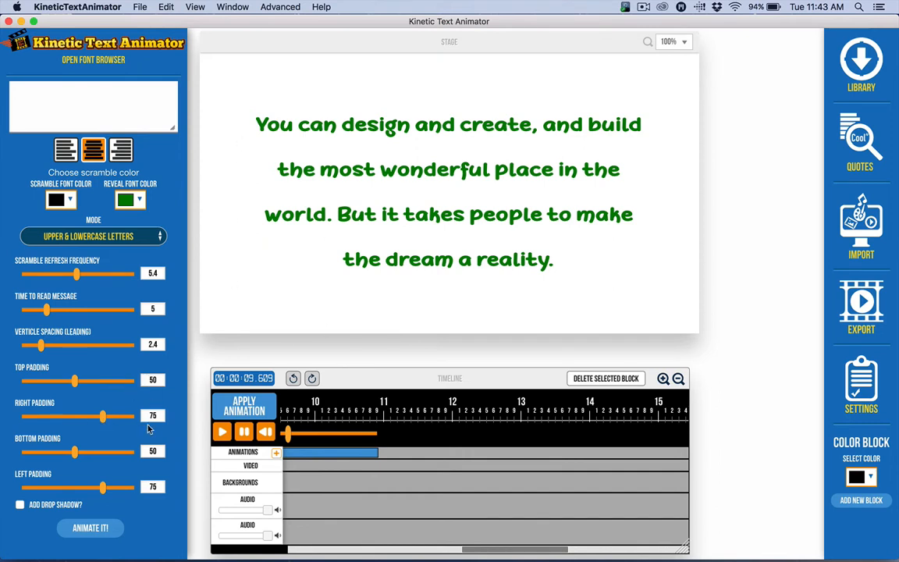
{"action": "left_click_drag", "start_coordinate": [104, 421], "coordinate": [131, 424]}
{"action": "left_click_drag", "start_coordinate": [105, 490], "coordinate": [135, 489]}
{"action": "left_click", "coordinate": [253, 399]}
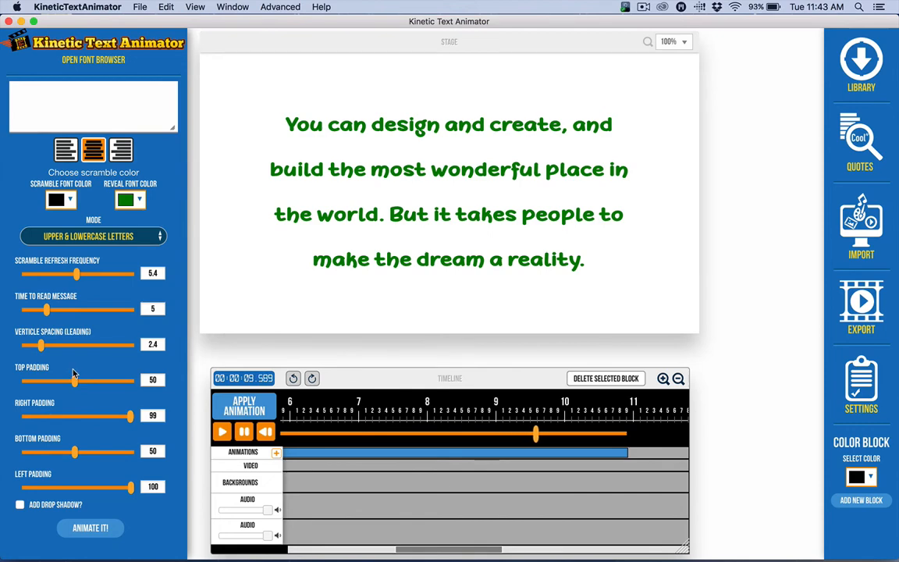
- Restrict the Scrambled Prose to the upper-left cell of the screen area grid and apply the animation
{"action": "scroll", "coordinate": [151, 150], "scroll_direction": "up", "scroll_amount": 5}
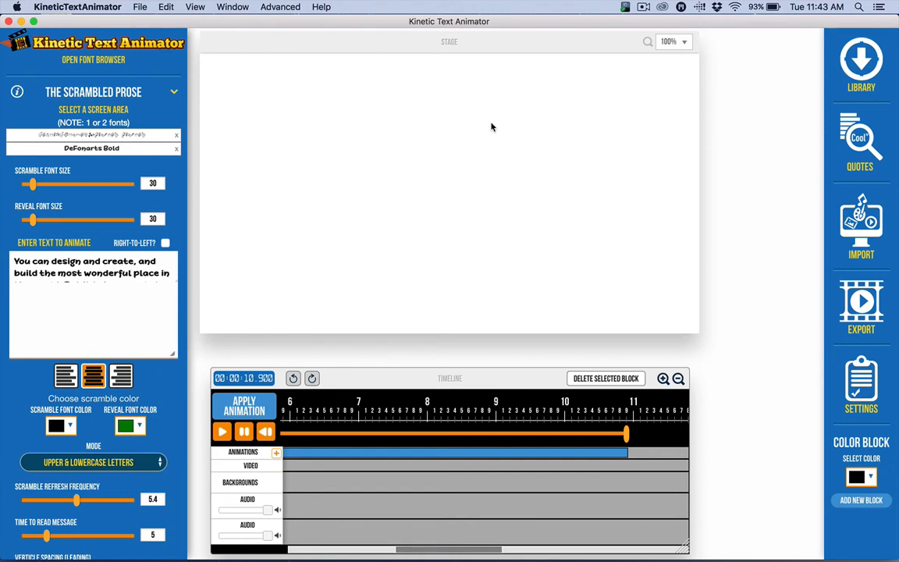
{"action": "scroll", "coordinate": [159, 417], "scroll_direction": "down", "scroll_amount": 5}
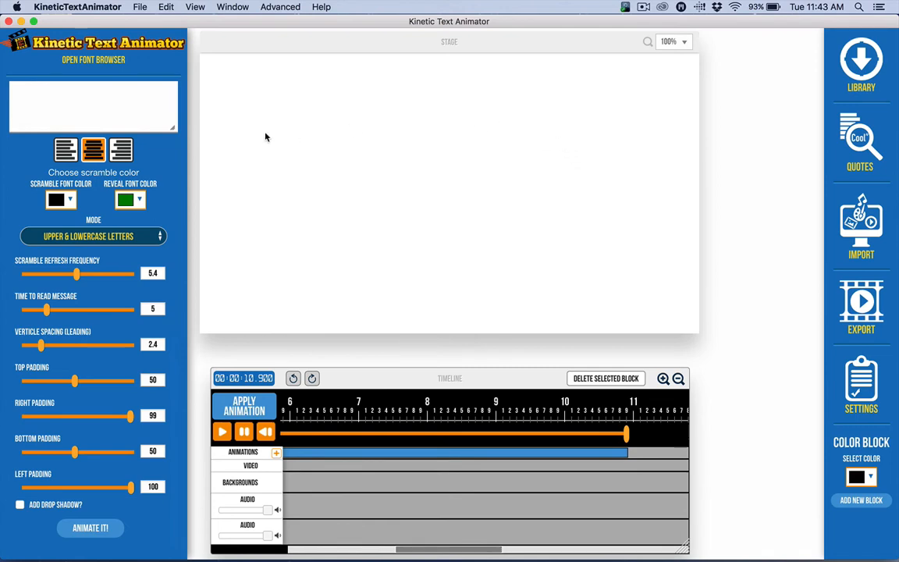
{"action": "scroll", "coordinate": [115, 172], "scroll_direction": "up", "scroll_amount": 10}
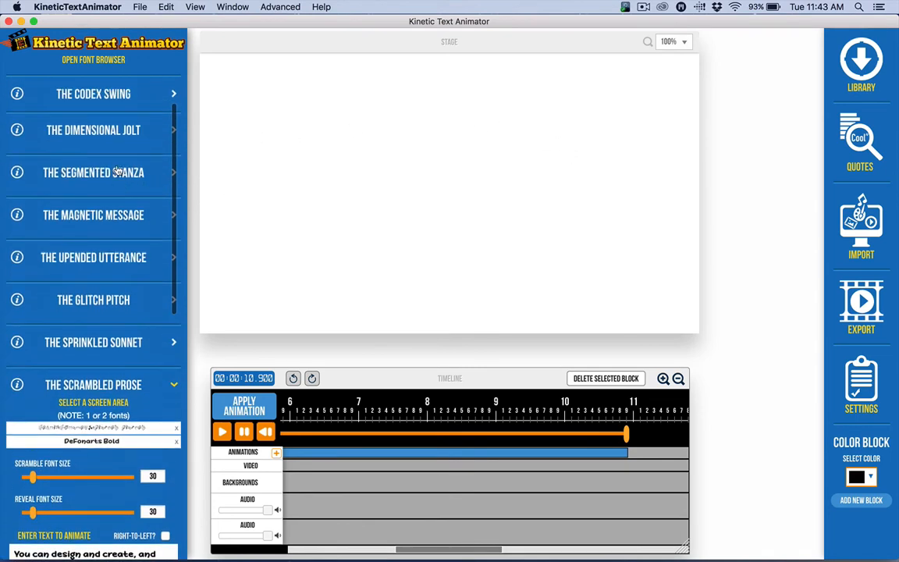
{"action": "scroll", "coordinate": [116, 172], "scroll_direction": "down", "scroll_amount": 4}
{"action": "left_click", "coordinate": [92, 248]}
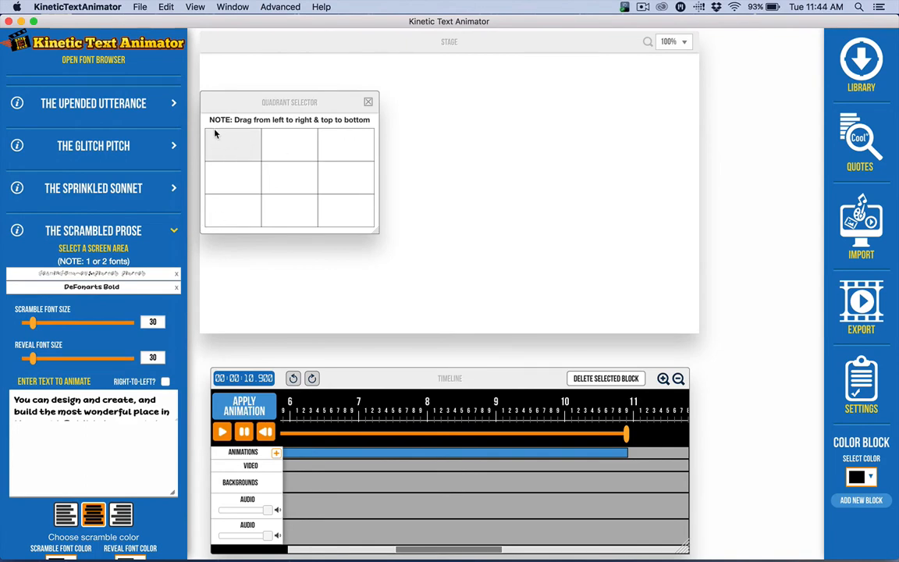
{"action": "scroll", "coordinate": [118, 296], "scroll_direction": "down", "scroll_amount": 5}
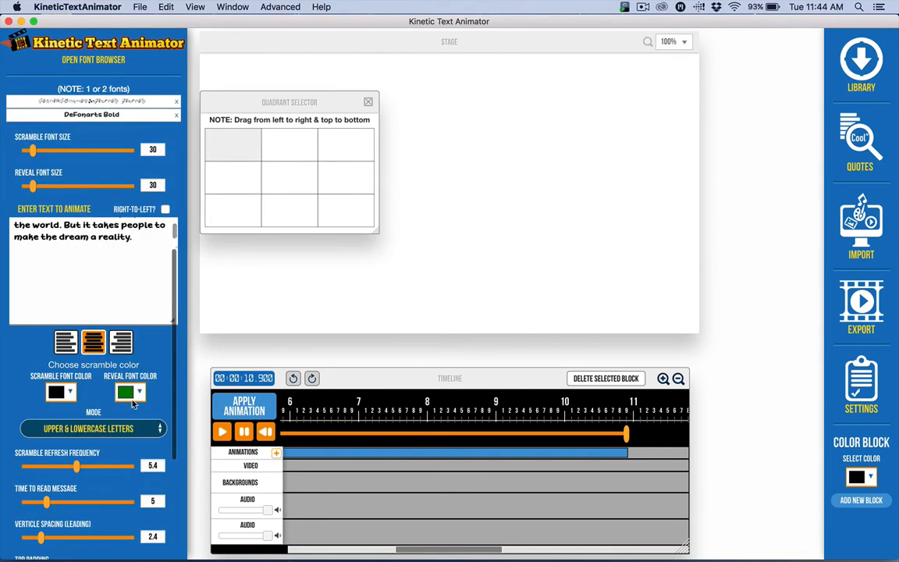
{"action": "left_click", "coordinate": [251, 407]}
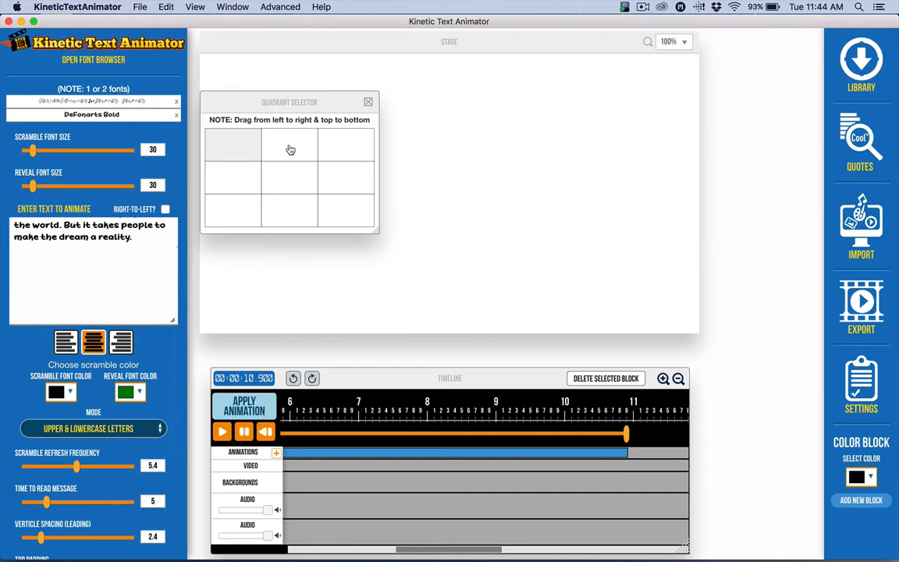
{"action": "left_click", "coordinate": [369, 103]}
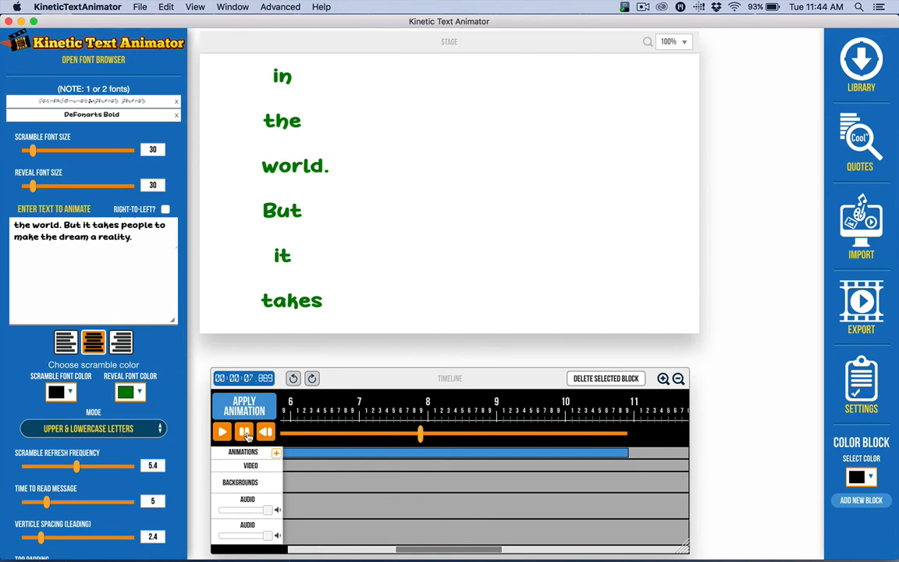
{"action": "scroll", "coordinate": [106, 209], "scroll_direction": "up", "scroll_amount": 3}
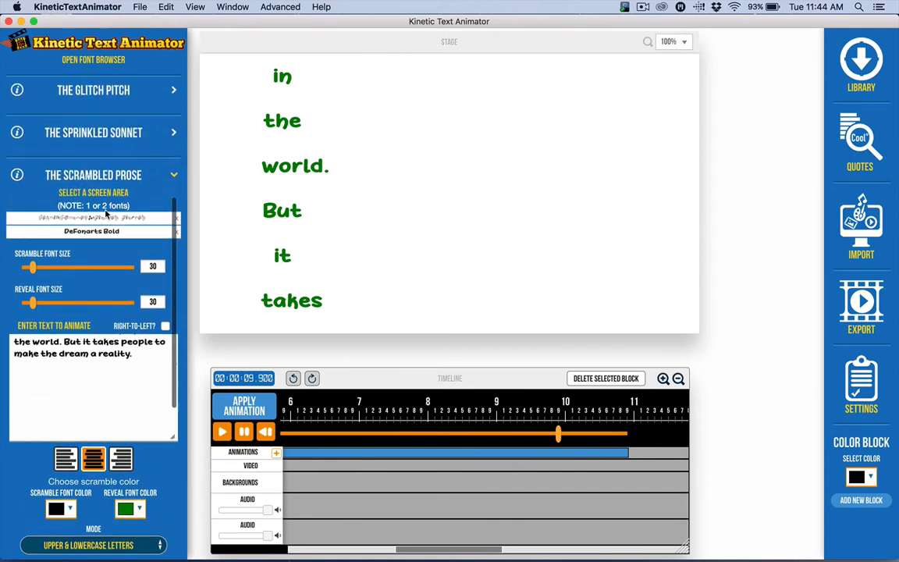
- Clear the screen area selection by leaving the quadrant grid empty, and apply the animation to the whole stage
{"action": "left_click", "coordinate": [89, 194]}
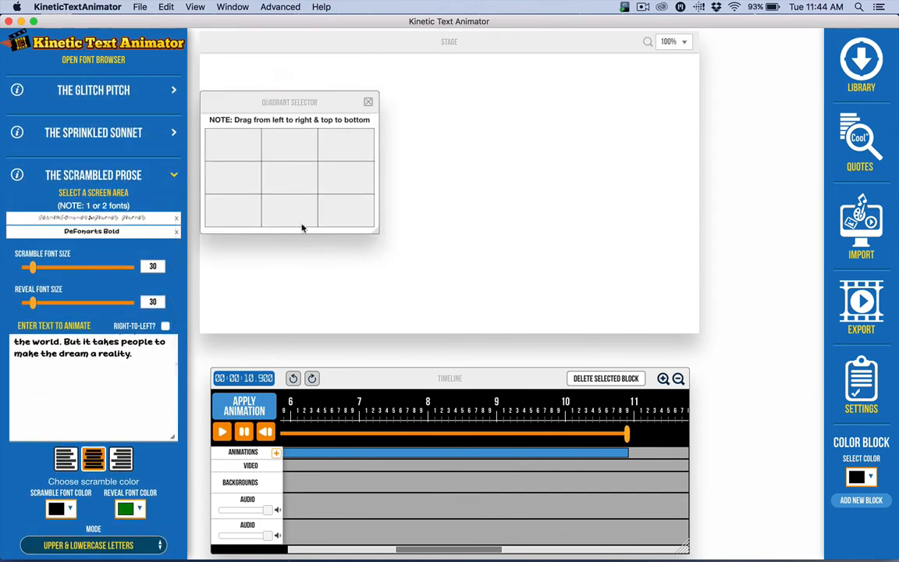
{"action": "left_click", "coordinate": [367, 102]}
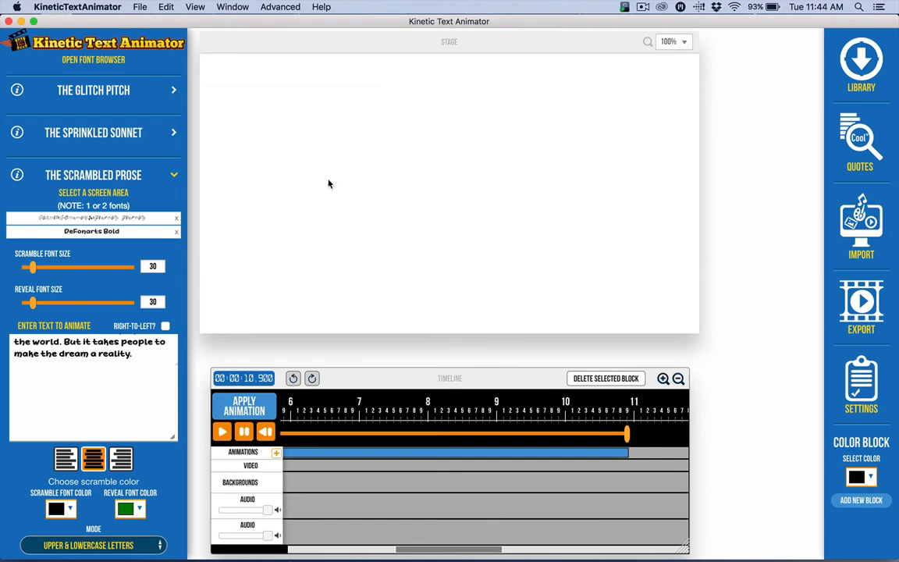
{"action": "left_click", "coordinate": [245, 411]}
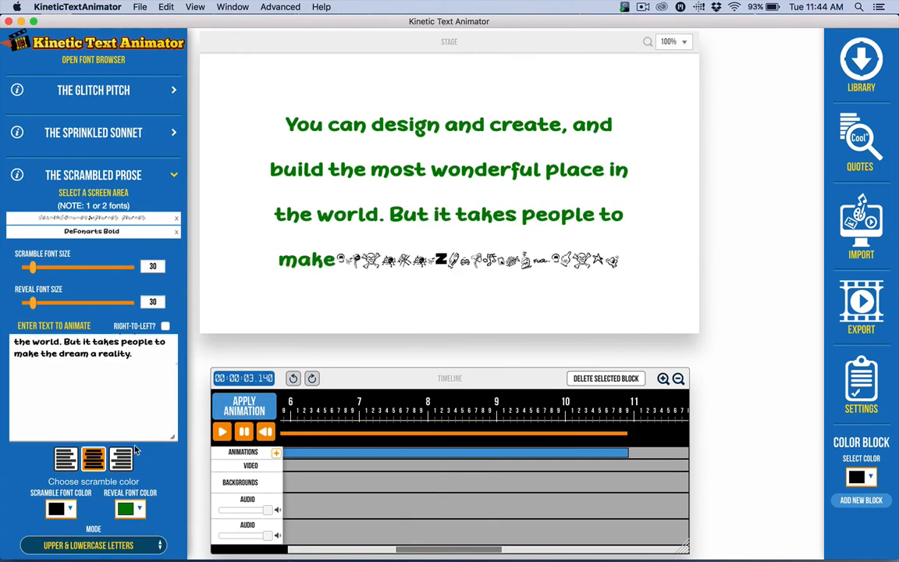
- Set the Scrambled Prose top padding to 9 and the right, bottom and left padding to 8
{"action": "scroll", "coordinate": [134, 450], "scroll_direction": "down", "scroll_amount": 5}
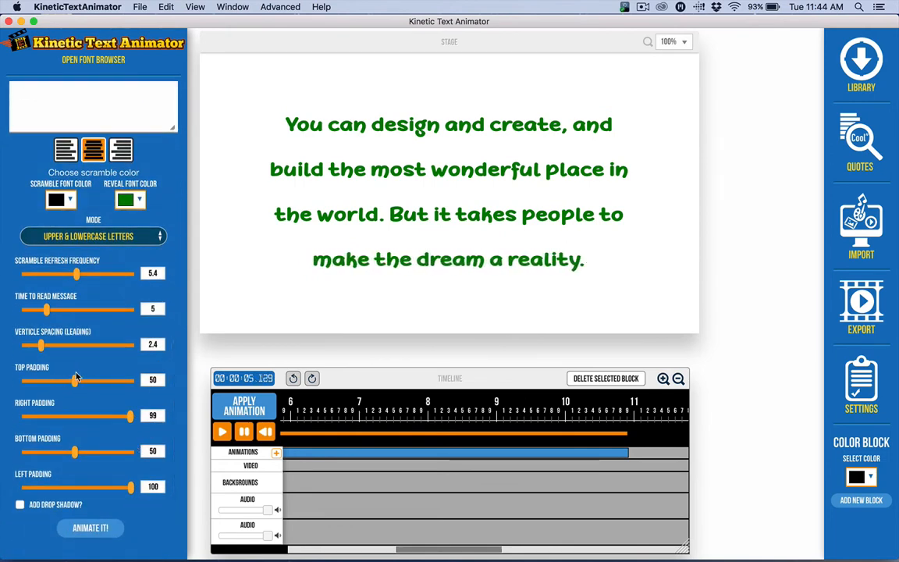
{"action": "left_click_drag", "start_coordinate": [76, 380], "coordinate": [27, 384]}
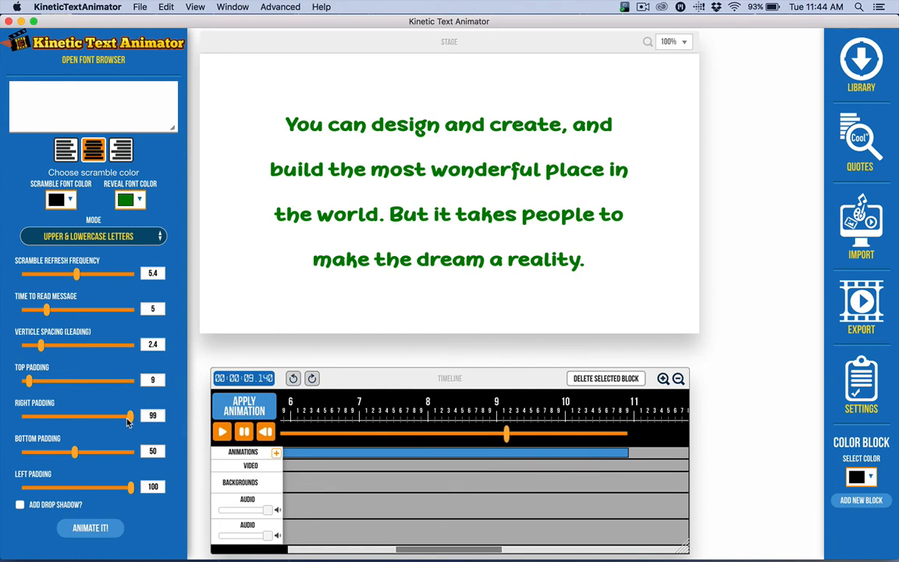
{"action": "left_click_drag", "start_coordinate": [129, 416], "coordinate": [27, 418]}
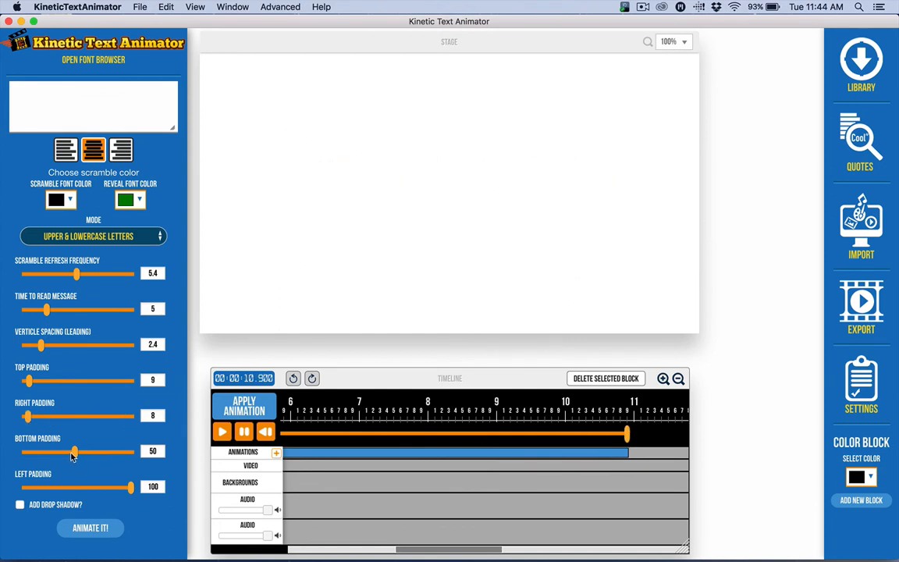
{"action": "left_click_drag", "start_coordinate": [74, 452], "coordinate": [26, 460]}
{"action": "left_click_drag", "start_coordinate": [161, 450], "coordinate": [122, 447]}
{"action": "type", "text": "8"}
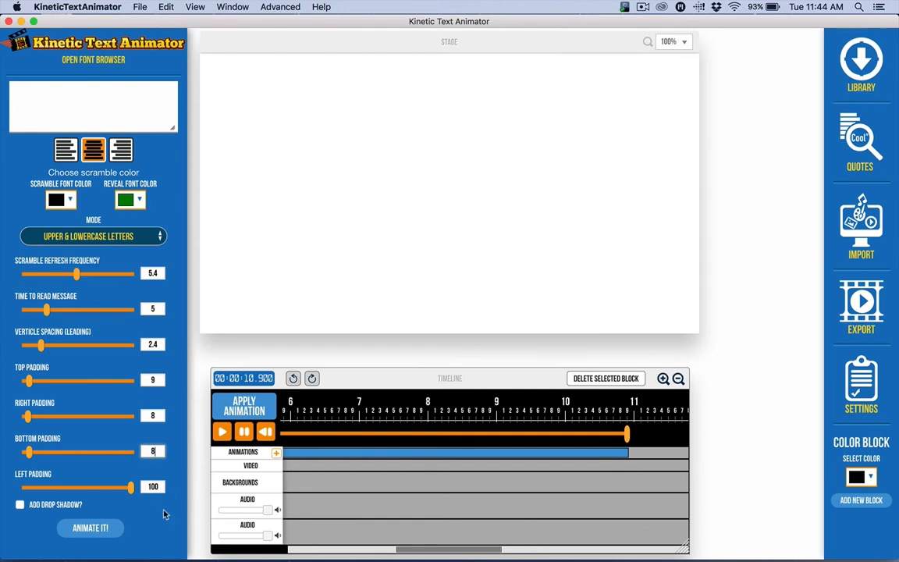
{"action": "left_click_drag", "start_coordinate": [162, 488], "coordinate": [127, 477]}
{"action": "type", "text": "8"}
- Set both the scramble font size and the reveal font size to 21
{"action": "scroll", "coordinate": [141, 229], "scroll_direction": "up", "scroll_amount": 5}
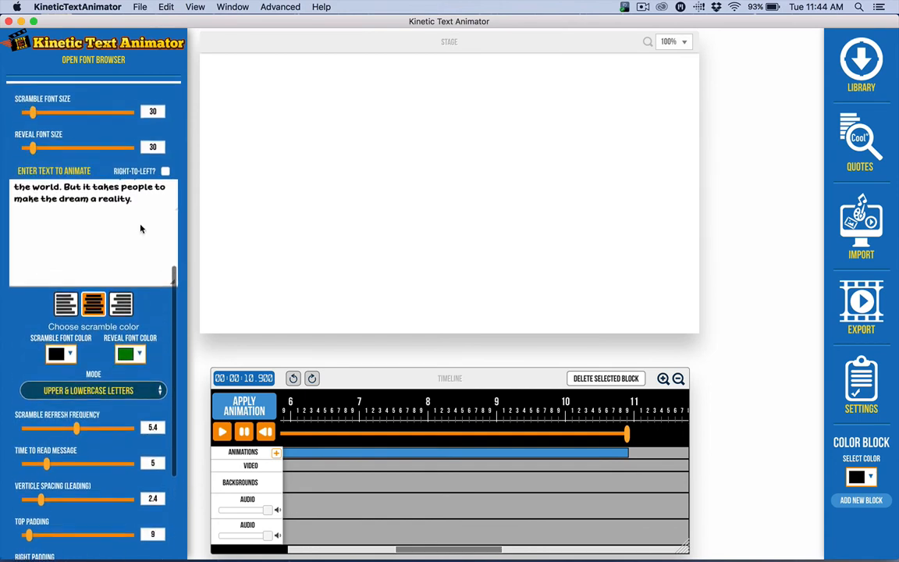
{"action": "scroll", "coordinate": [57, 172], "scroll_direction": "up", "scroll_amount": 2}
{"action": "left_click_drag", "start_coordinate": [32, 198], "coordinate": [28, 201]}
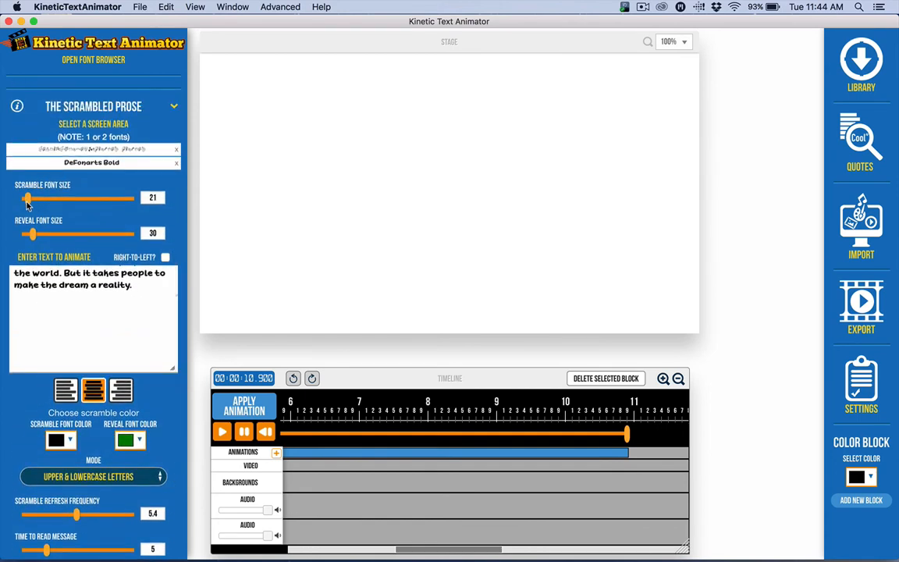
{"action": "left_click_drag", "start_coordinate": [34, 240], "coordinate": [27, 240]}
- Select the upper-left cell of the quadrant grid as the Scrambled Prose screen area and apply the animation
{"action": "scroll", "coordinate": [97, 195], "scroll_direction": "up", "scroll_amount": 3}
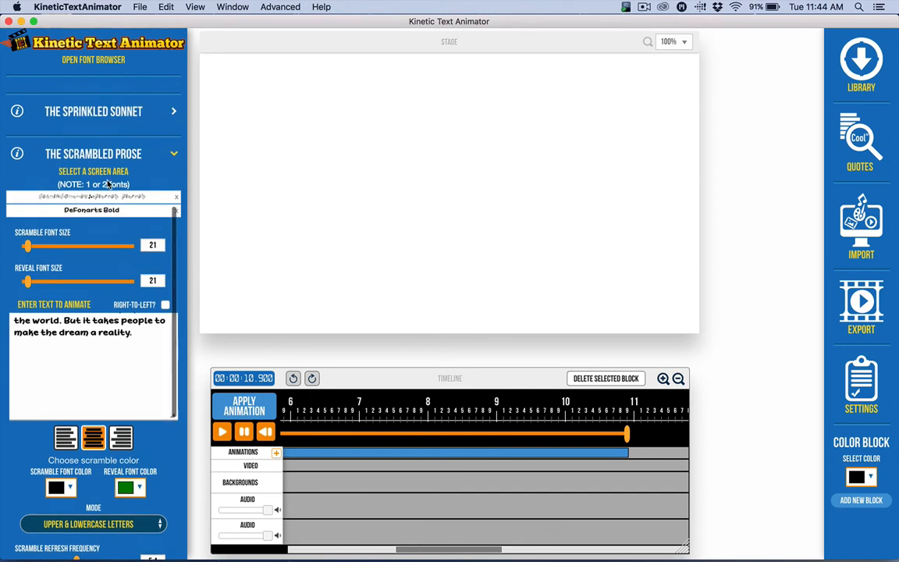
{"action": "left_click", "coordinate": [95, 260]}
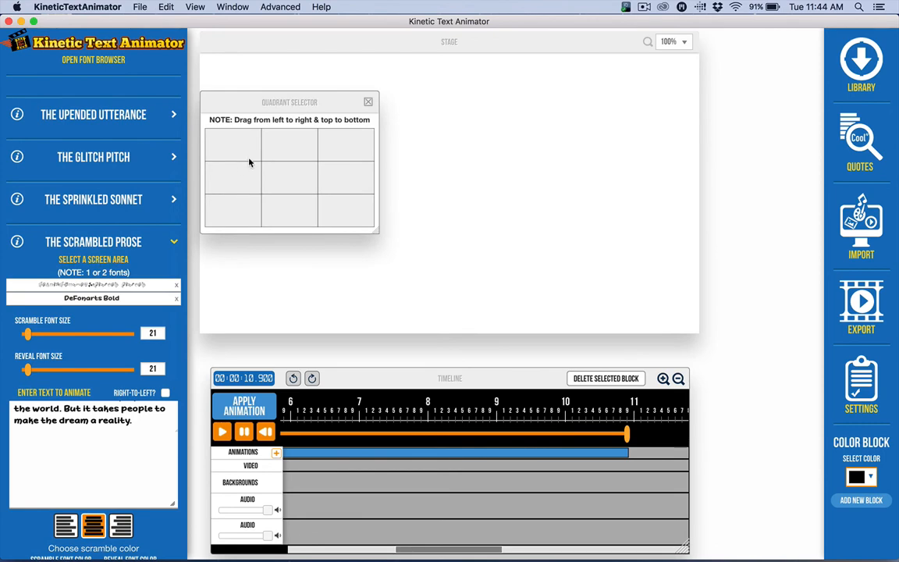
{"action": "left_click", "coordinate": [223, 141]}
{"action": "left_click", "coordinate": [368, 105]}
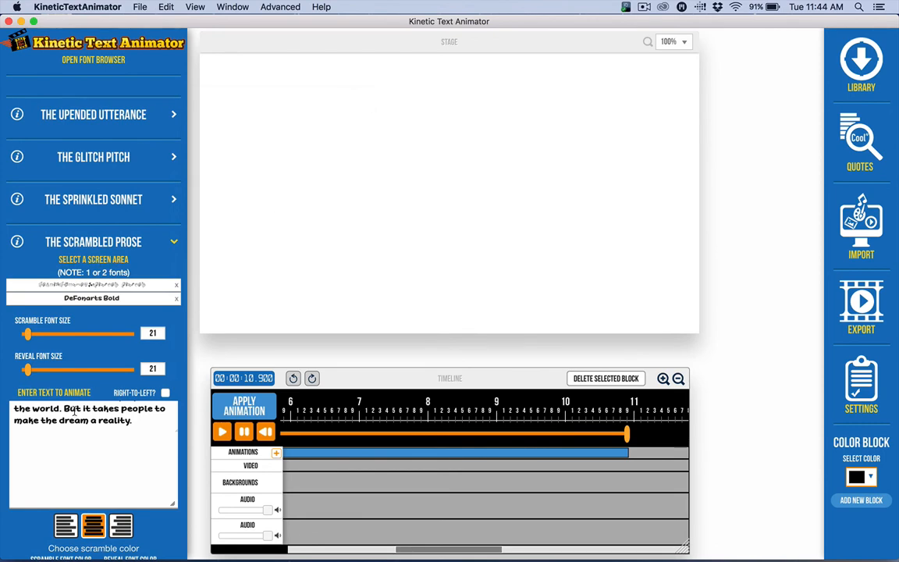
{"action": "scroll", "coordinate": [85, 367], "scroll_direction": "down", "scroll_amount": 5}
{"action": "left_click", "coordinate": [275, 164]}
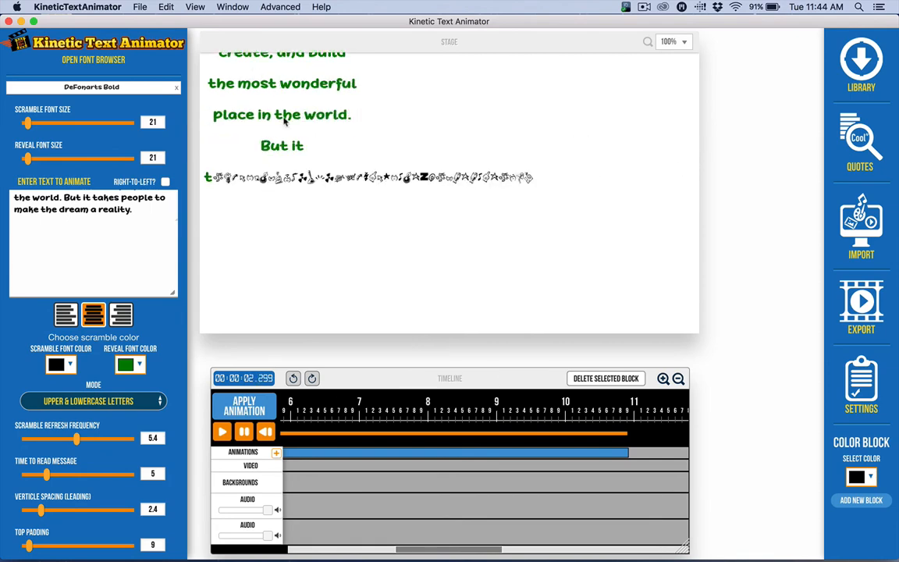
- Set the vertical spacing to 1.4 and the scramble and reveal font sizes to 12, and apply the animation
{"action": "scroll", "coordinate": [111, 442], "scroll_direction": "down", "scroll_amount": 5}
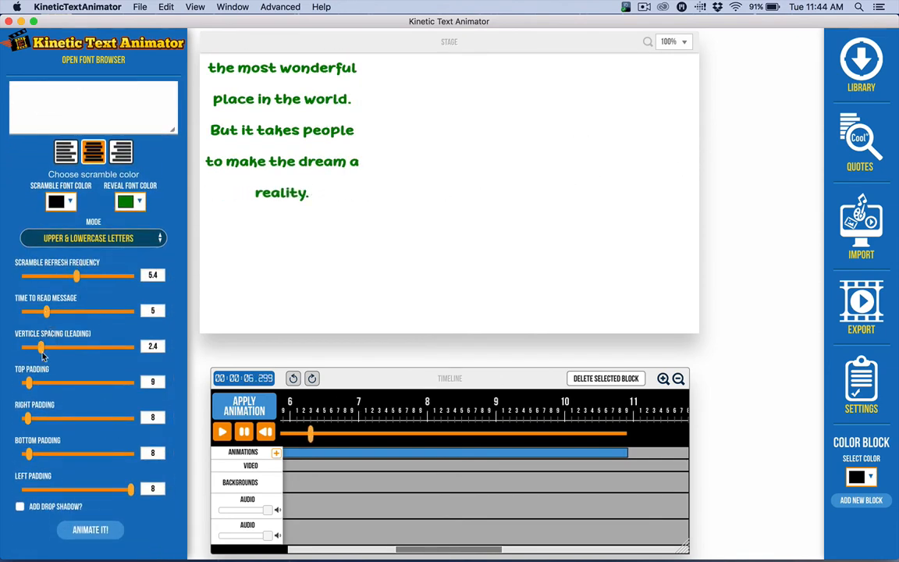
{"action": "left_click_drag", "start_coordinate": [40, 347], "coordinate": [28, 351]}
{"action": "scroll", "coordinate": [121, 247], "scroll_direction": "up", "scroll_amount": 6}
{"action": "scroll", "coordinate": [121, 248], "scroll_direction": "up", "scroll_amount": 2}
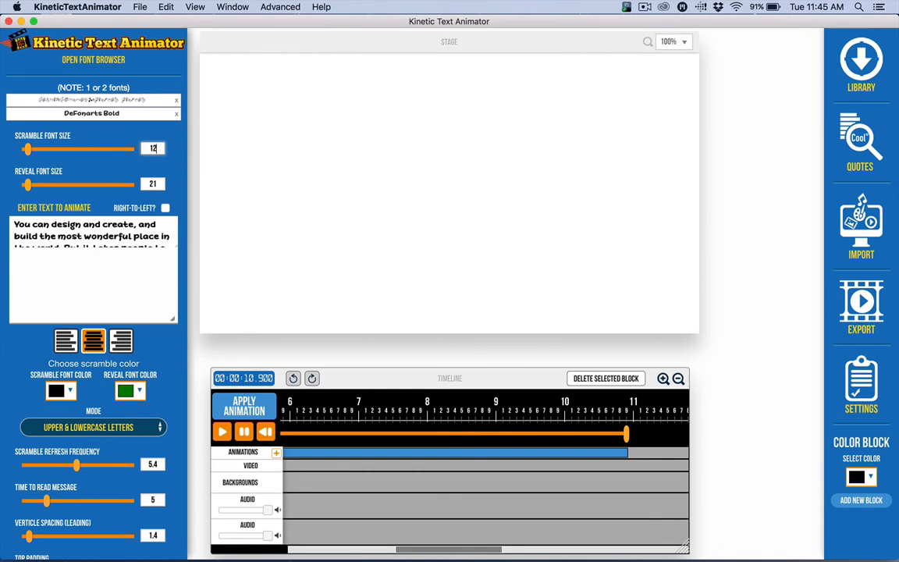
{"action": "scroll", "coordinate": [125, 257], "scroll_direction": "down", "scroll_amount": 6}
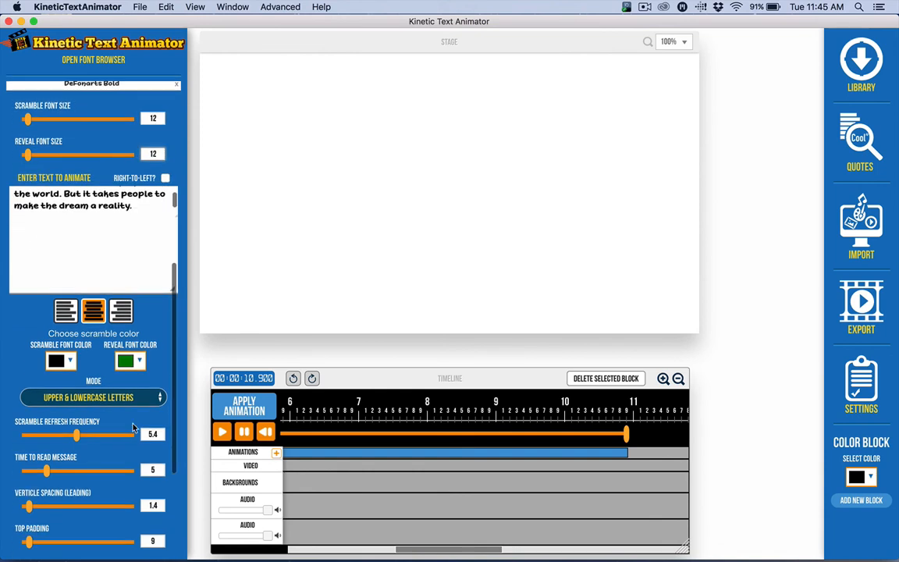
{"action": "left_click", "coordinate": [236, 415]}
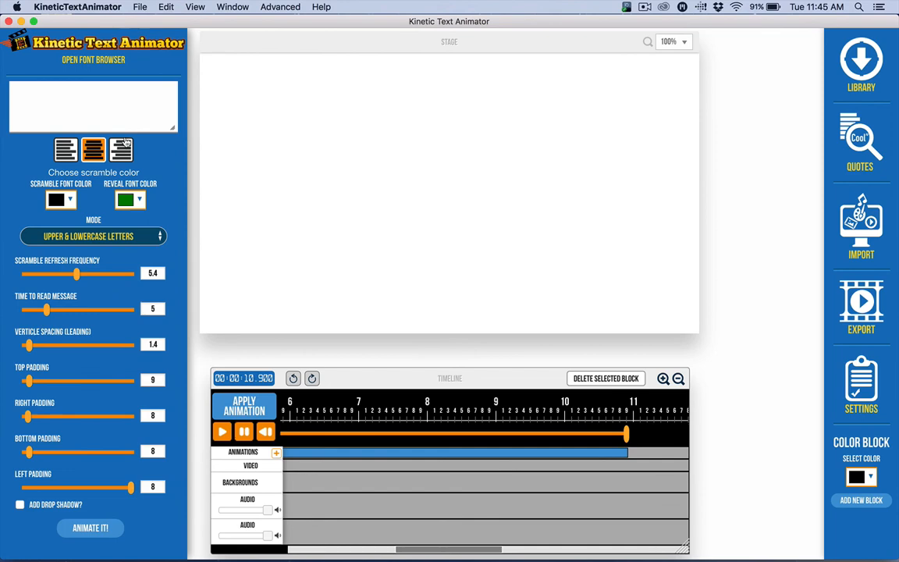
{"action": "scroll", "coordinate": [122, 139], "scroll_direction": "up", "scroll_amount": 5}
{"action": "scroll", "coordinate": [118, 138], "scroll_direction": "down", "scroll_amount": 5}
{"action": "scroll", "coordinate": [103, 212], "scroll_direction": "up", "scroll_amount": 1}
{"action": "scroll", "coordinate": [91, 125], "scroll_direction": "up", "scroll_amount": 6}
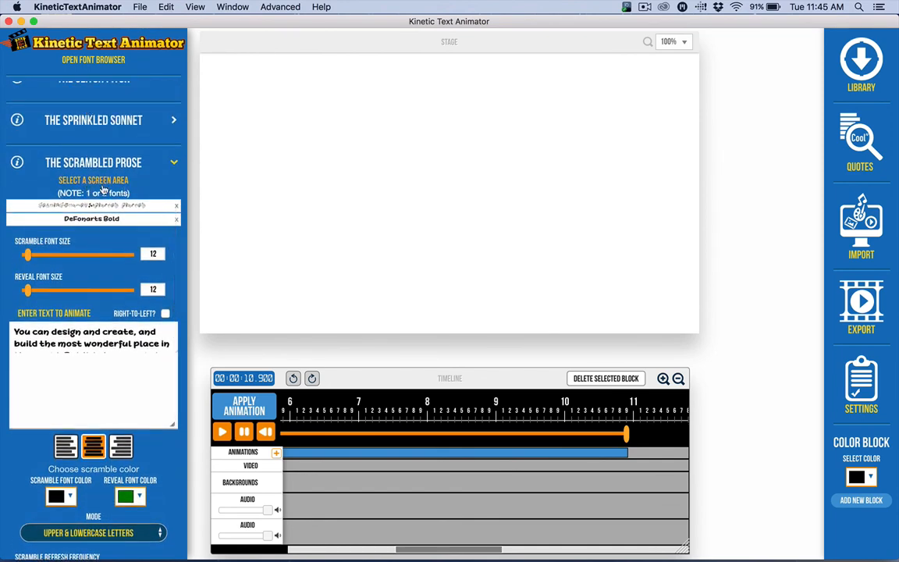
{"action": "scroll", "coordinate": [92, 172], "scroll_direction": "down", "scroll_amount": 8}
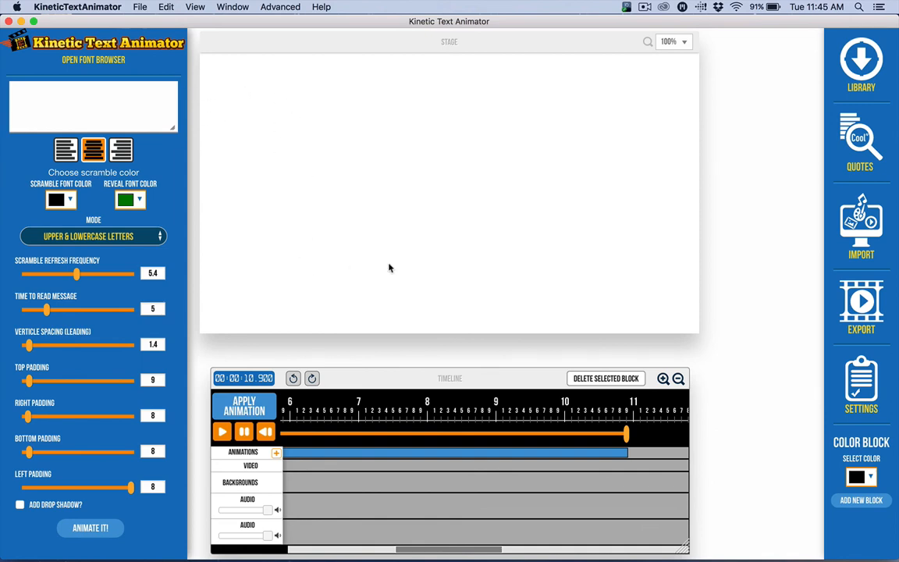
{"action": "scroll", "coordinate": [127, 183], "scroll_direction": "up", "scroll_amount": 10}
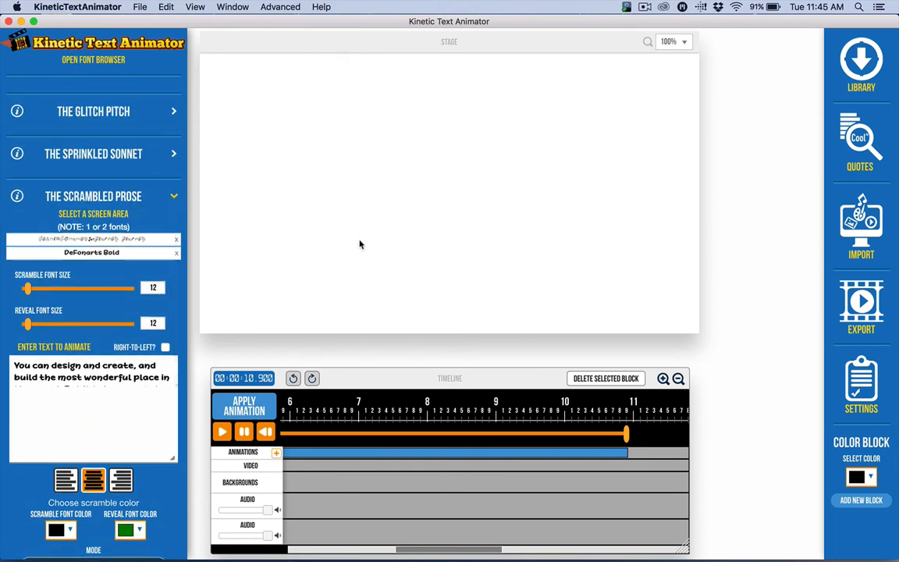
{"action": "scroll", "coordinate": [160, 326], "scroll_direction": "down", "scroll_amount": 5}
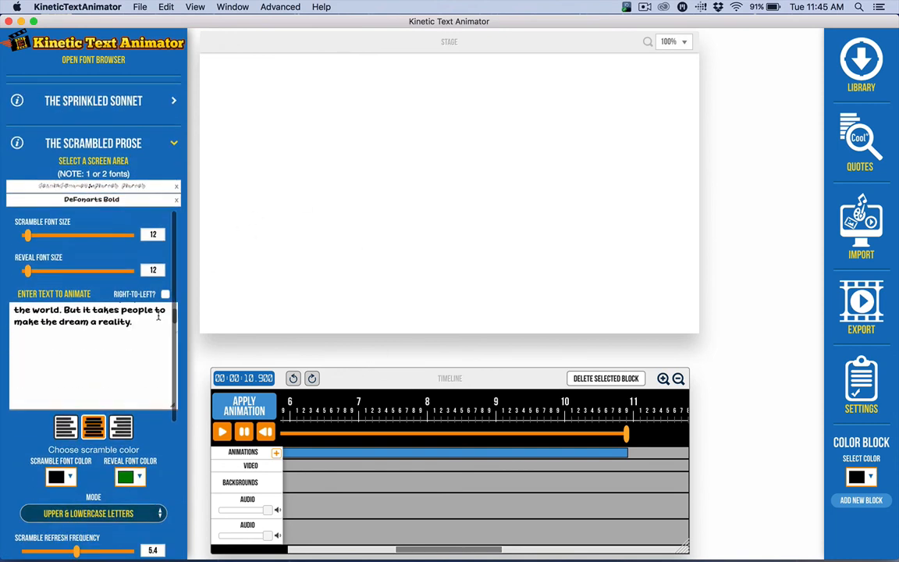